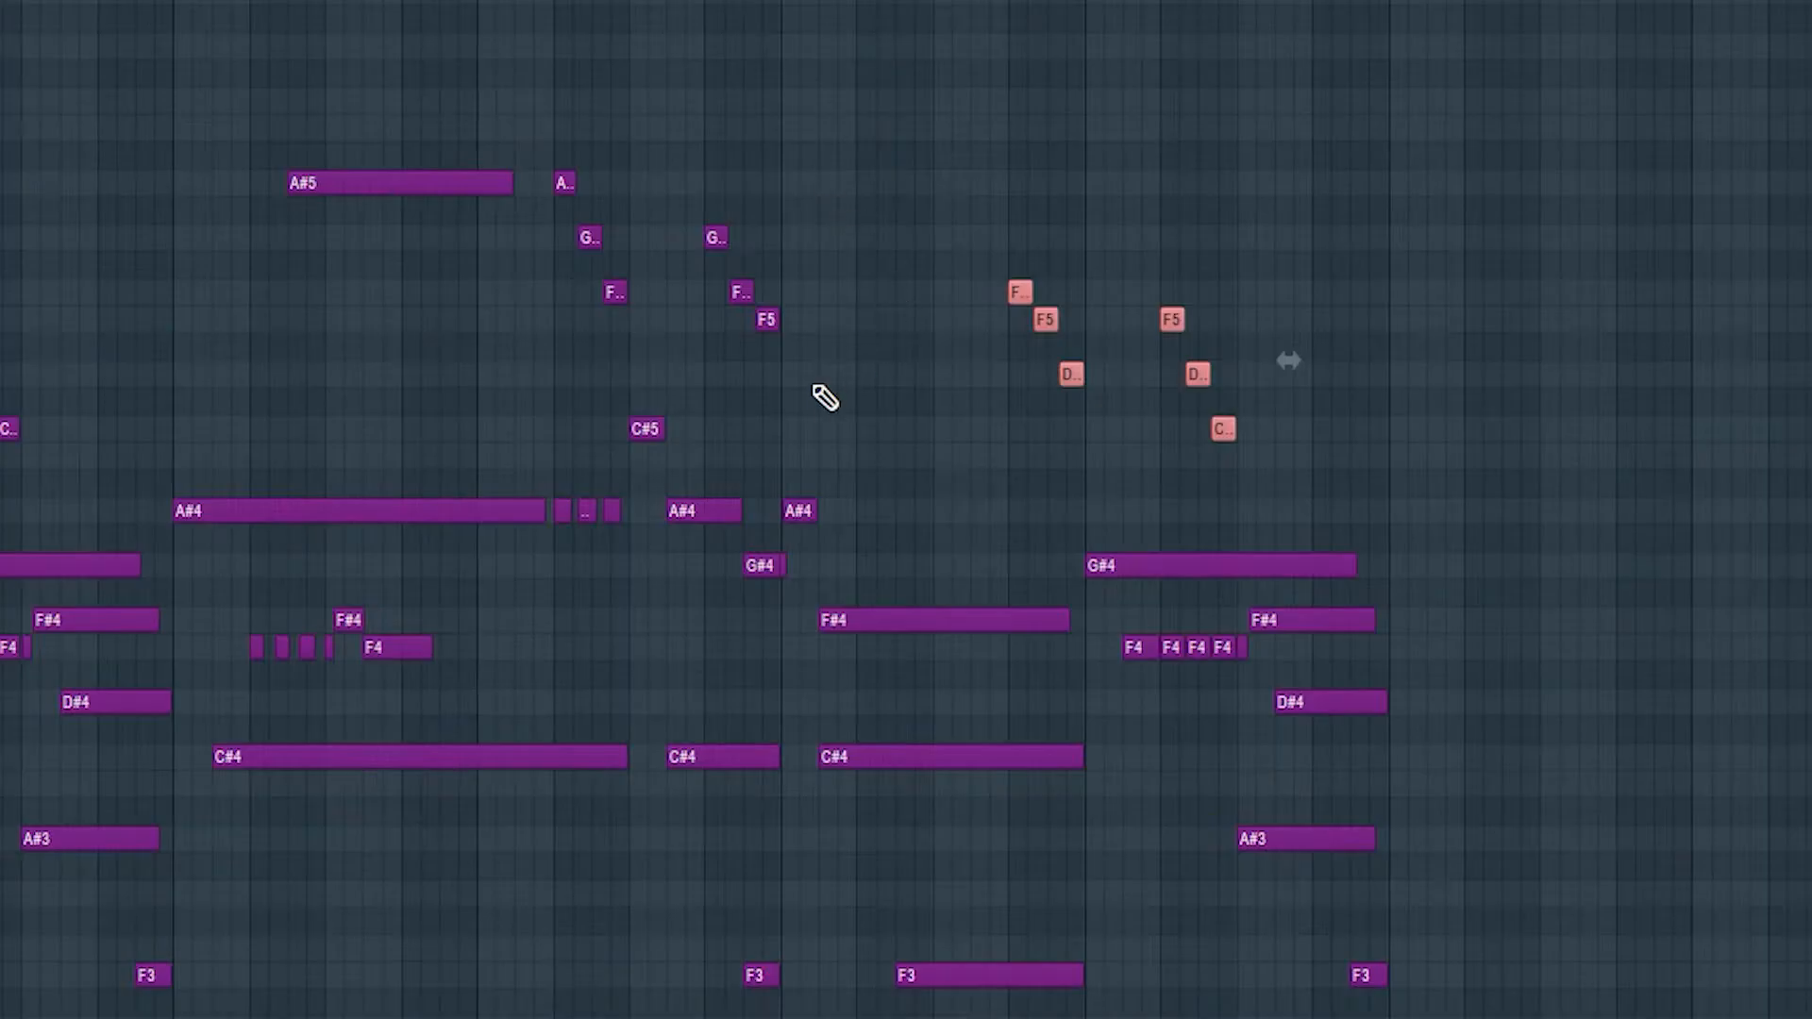
- Highlight the short high-note runs in the melody's piano roll and examine the bass notes and note velocities below
drag(814, 387, 576, 60)
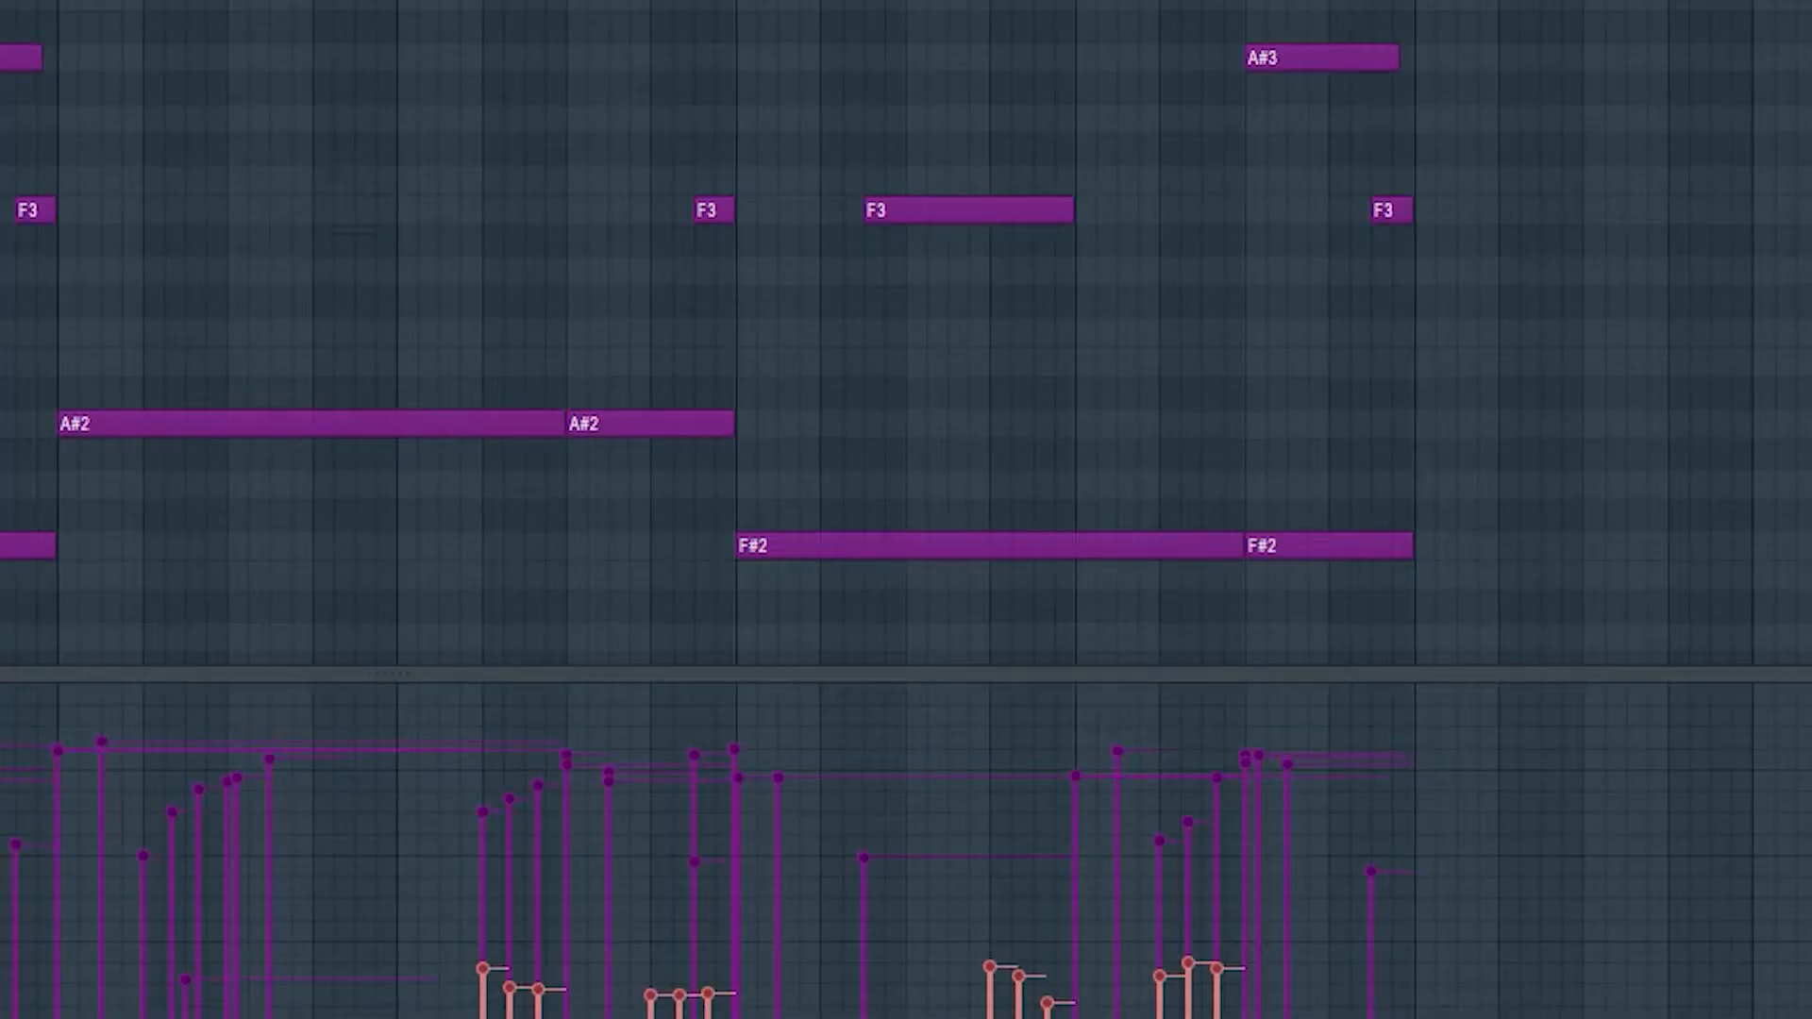
drag(849, 356, 490, 133)
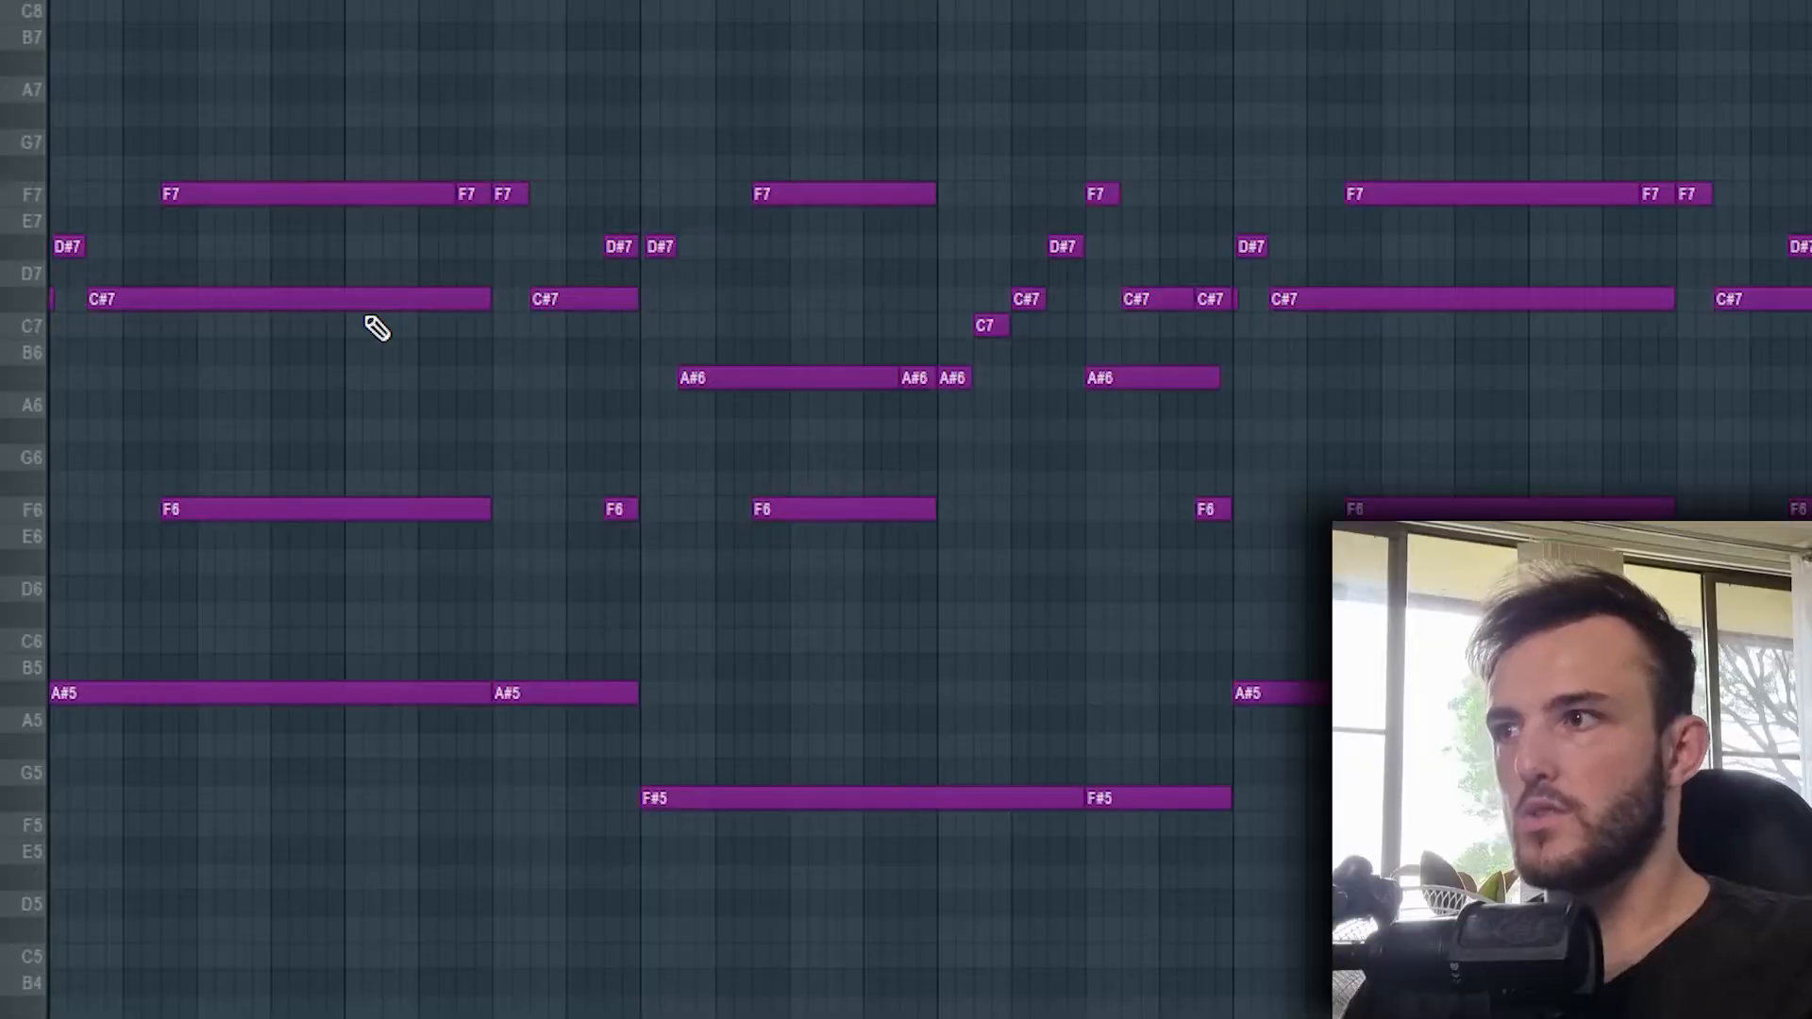
- Examine the high melody's notes between F#5 and F7 in the piano roll and start playback
drag(264, 81, 821, 886)
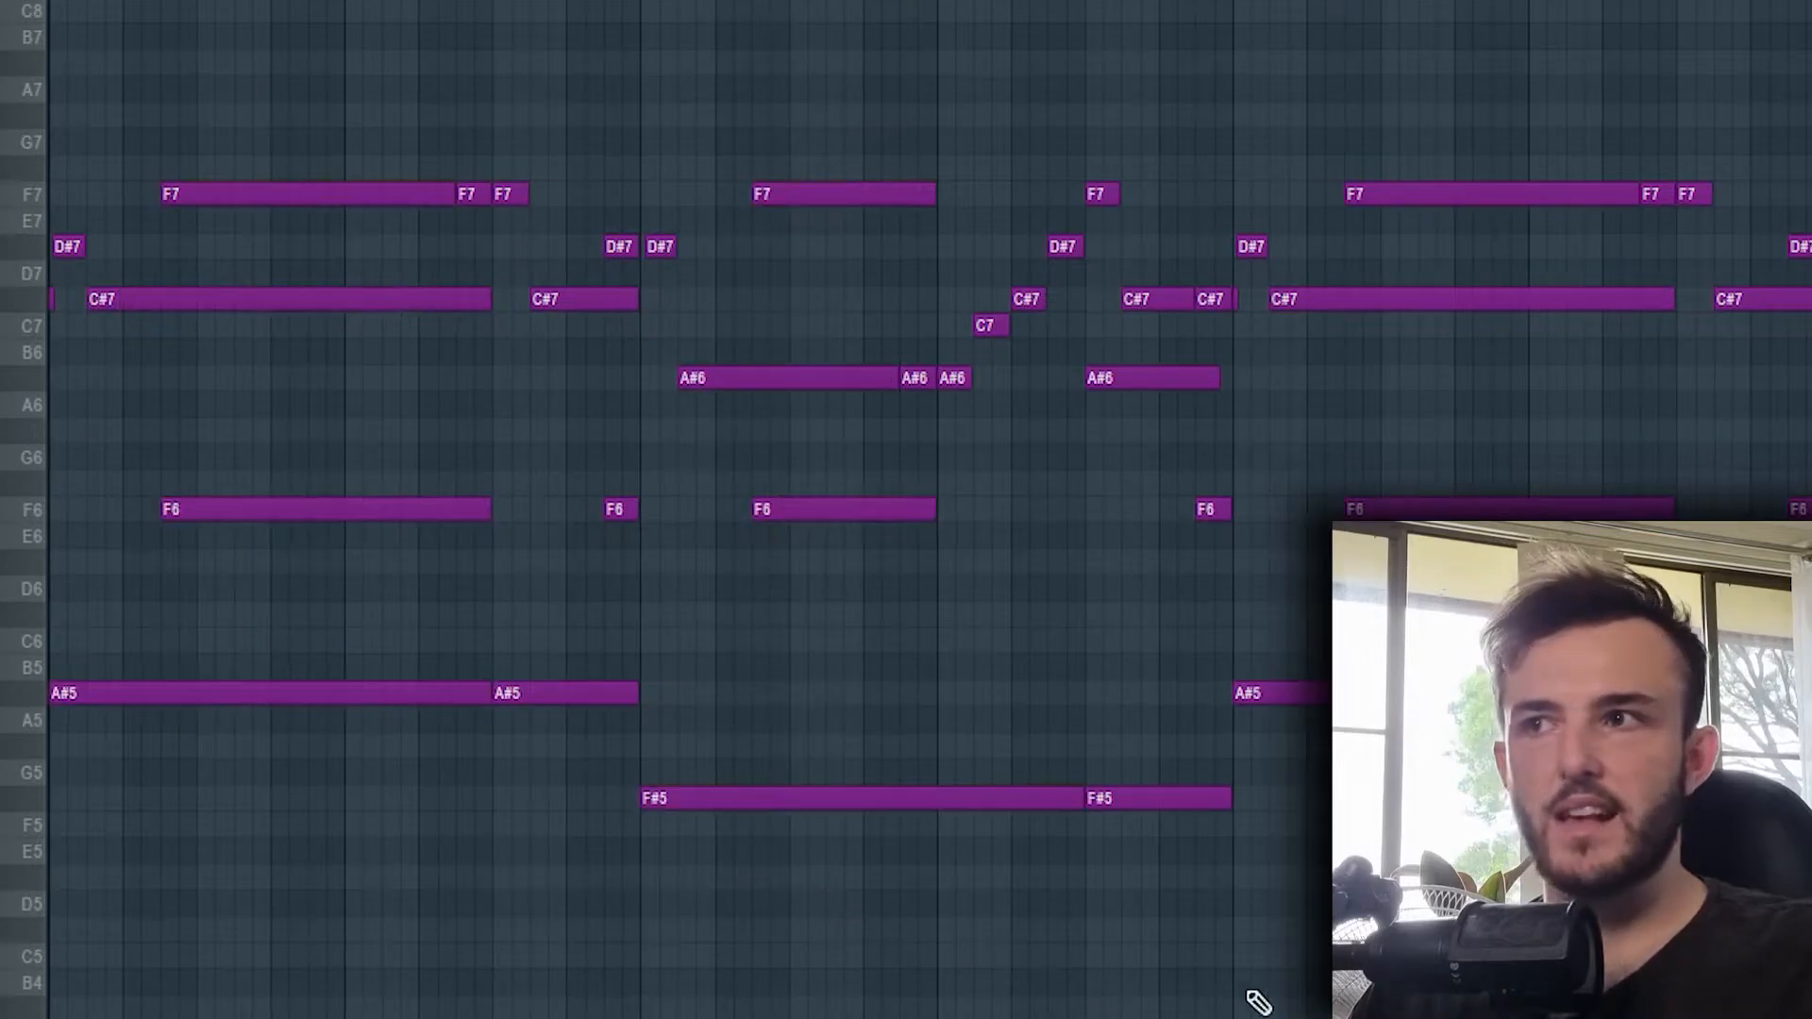
scroll(457, 232, up, 2)
drag(1810, 259, 52, 2)
scroll(1055, 602, down, 3)
drag(531, 76, 647, 415)
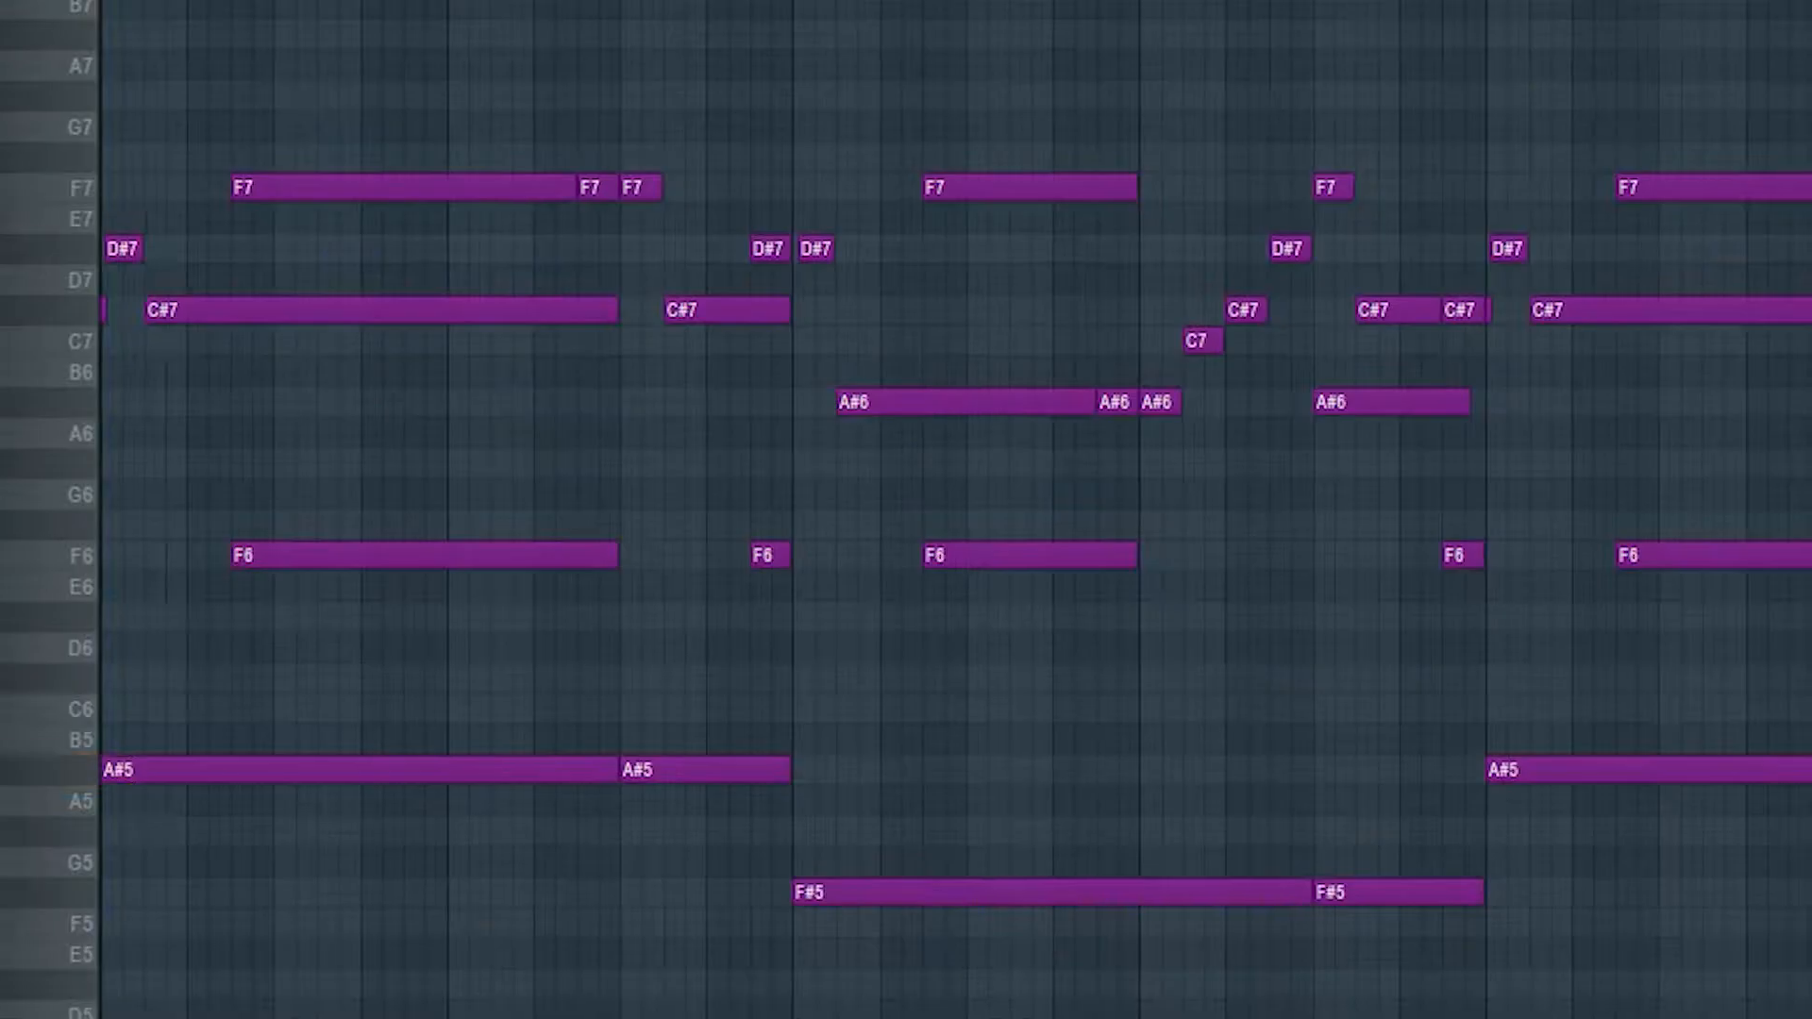
key(space)
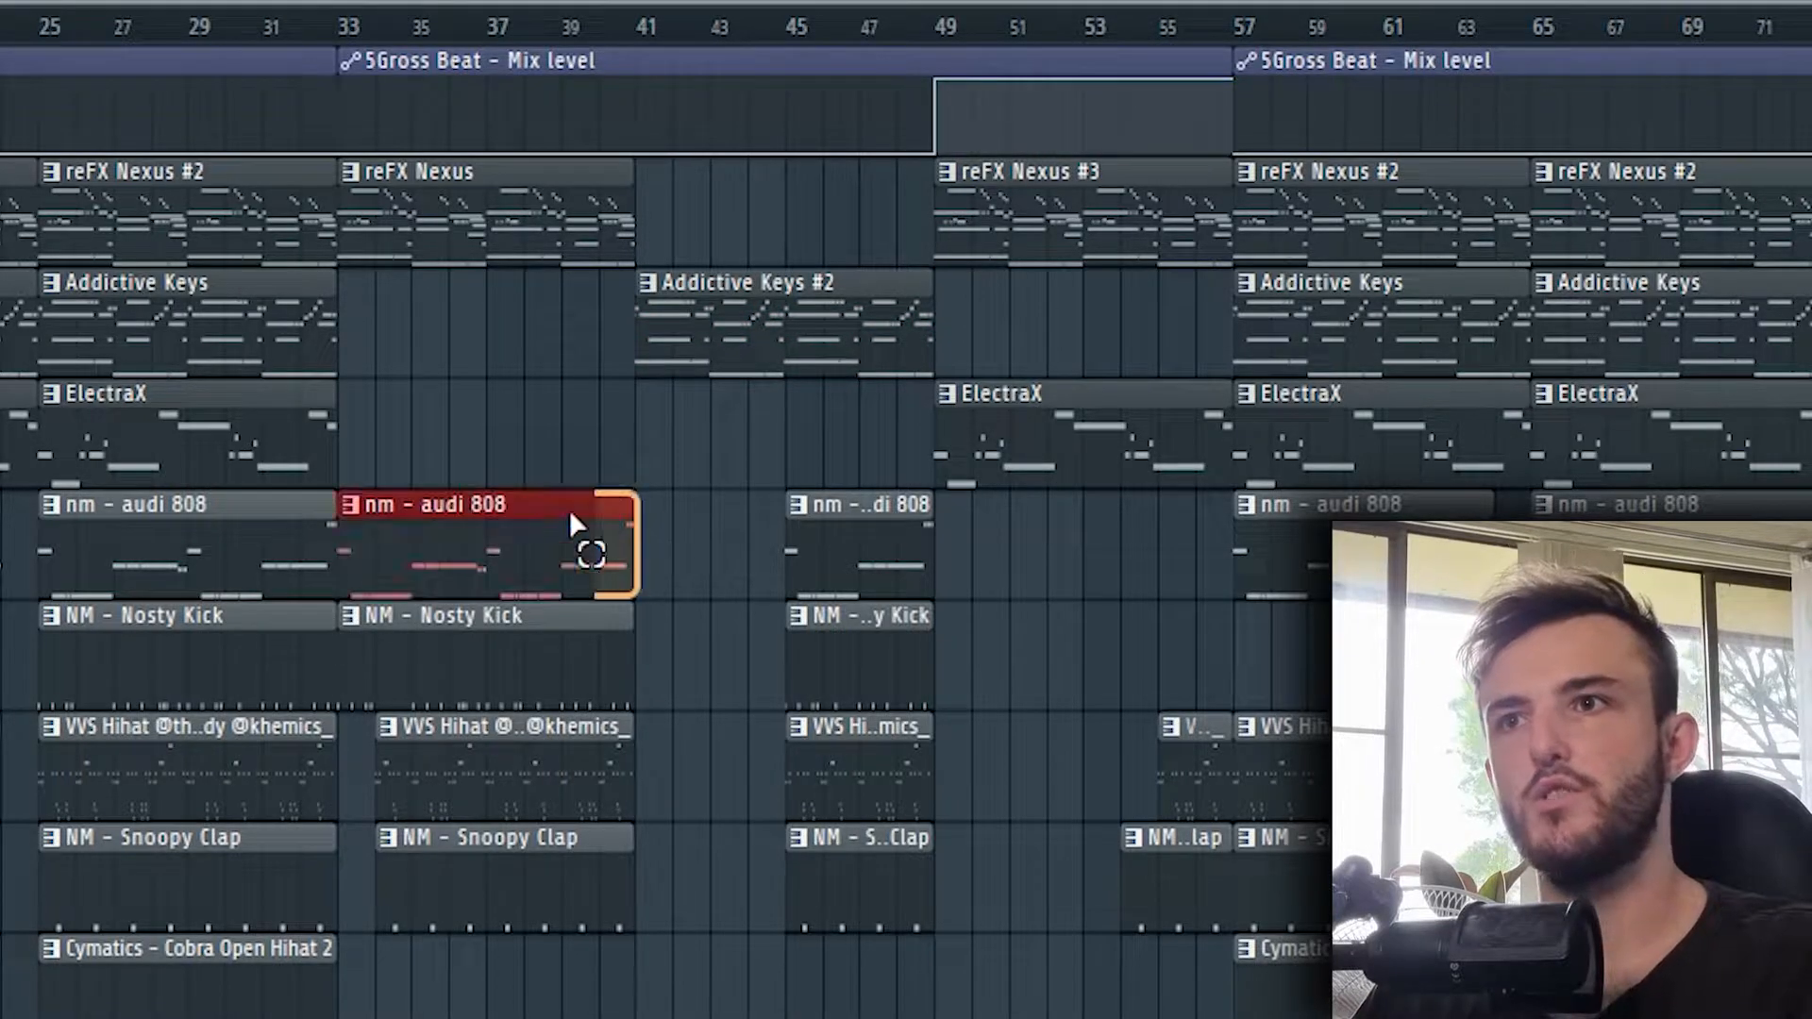
- Highlight the playlist clips between bars 33 and 41, and inspect the ElectraX notes in the piano roll
drag(602, 538, 404, 283)
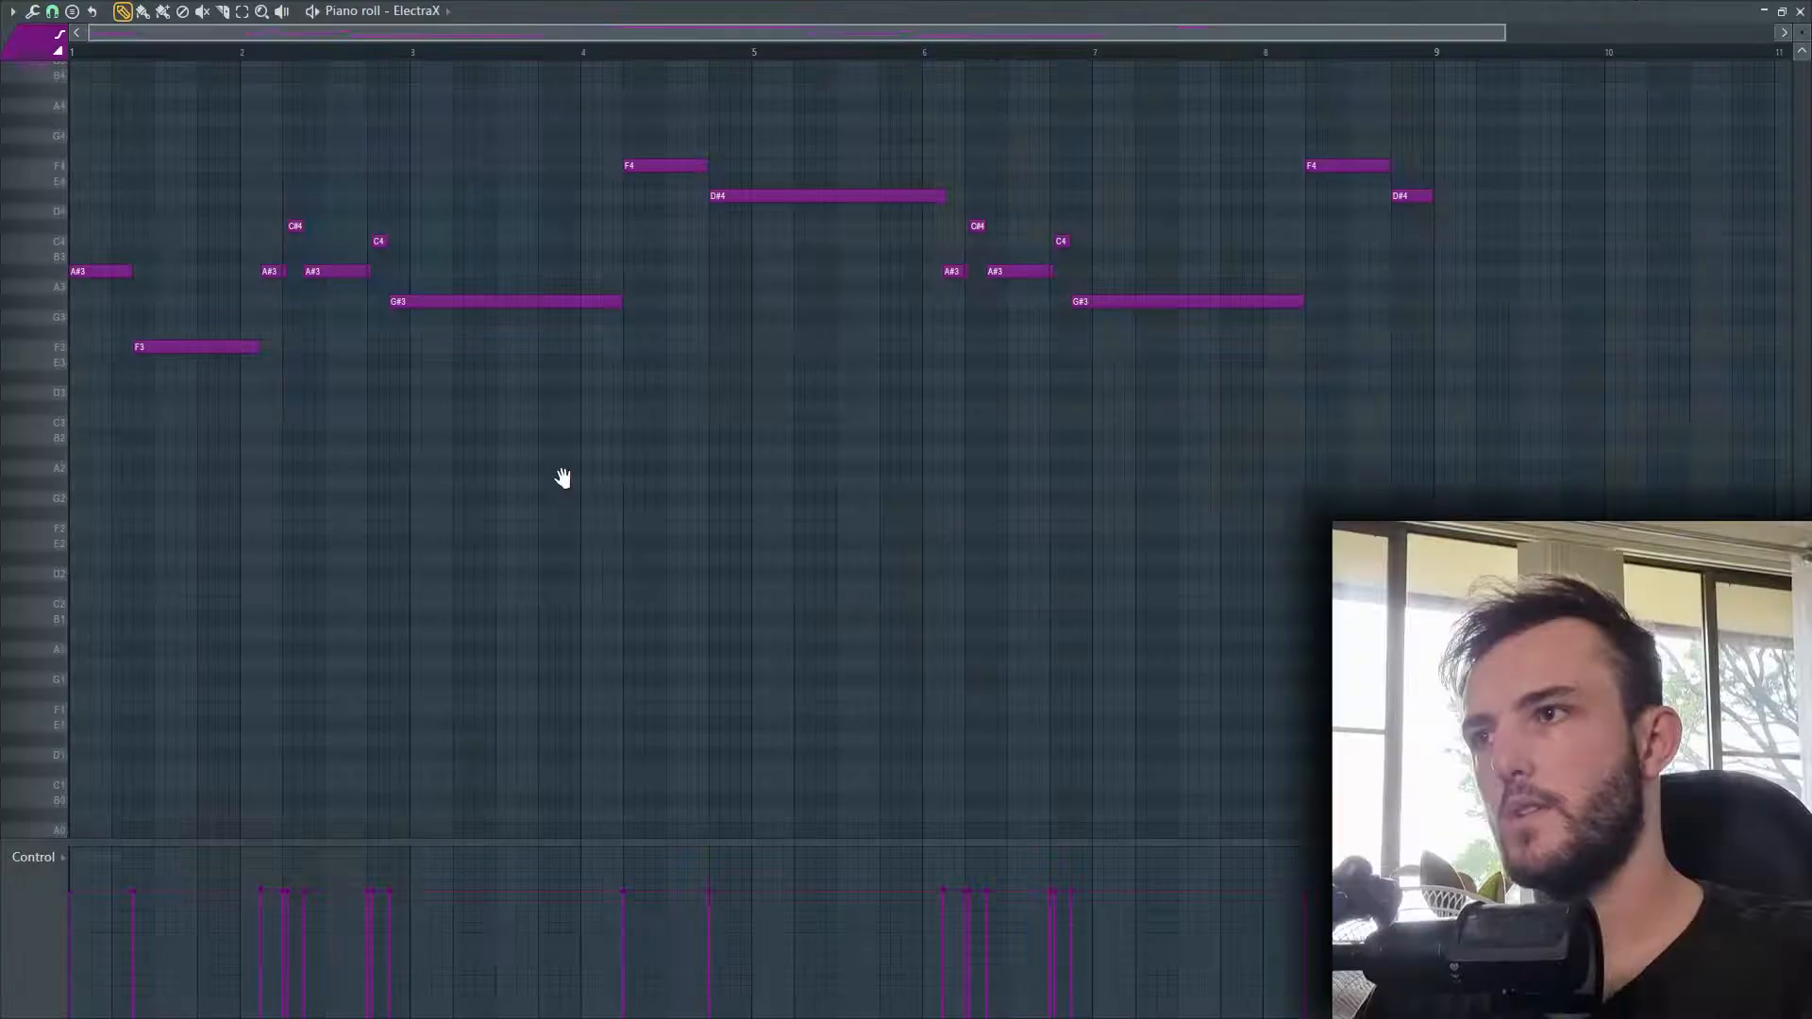
scroll(670, 672, up, 3)
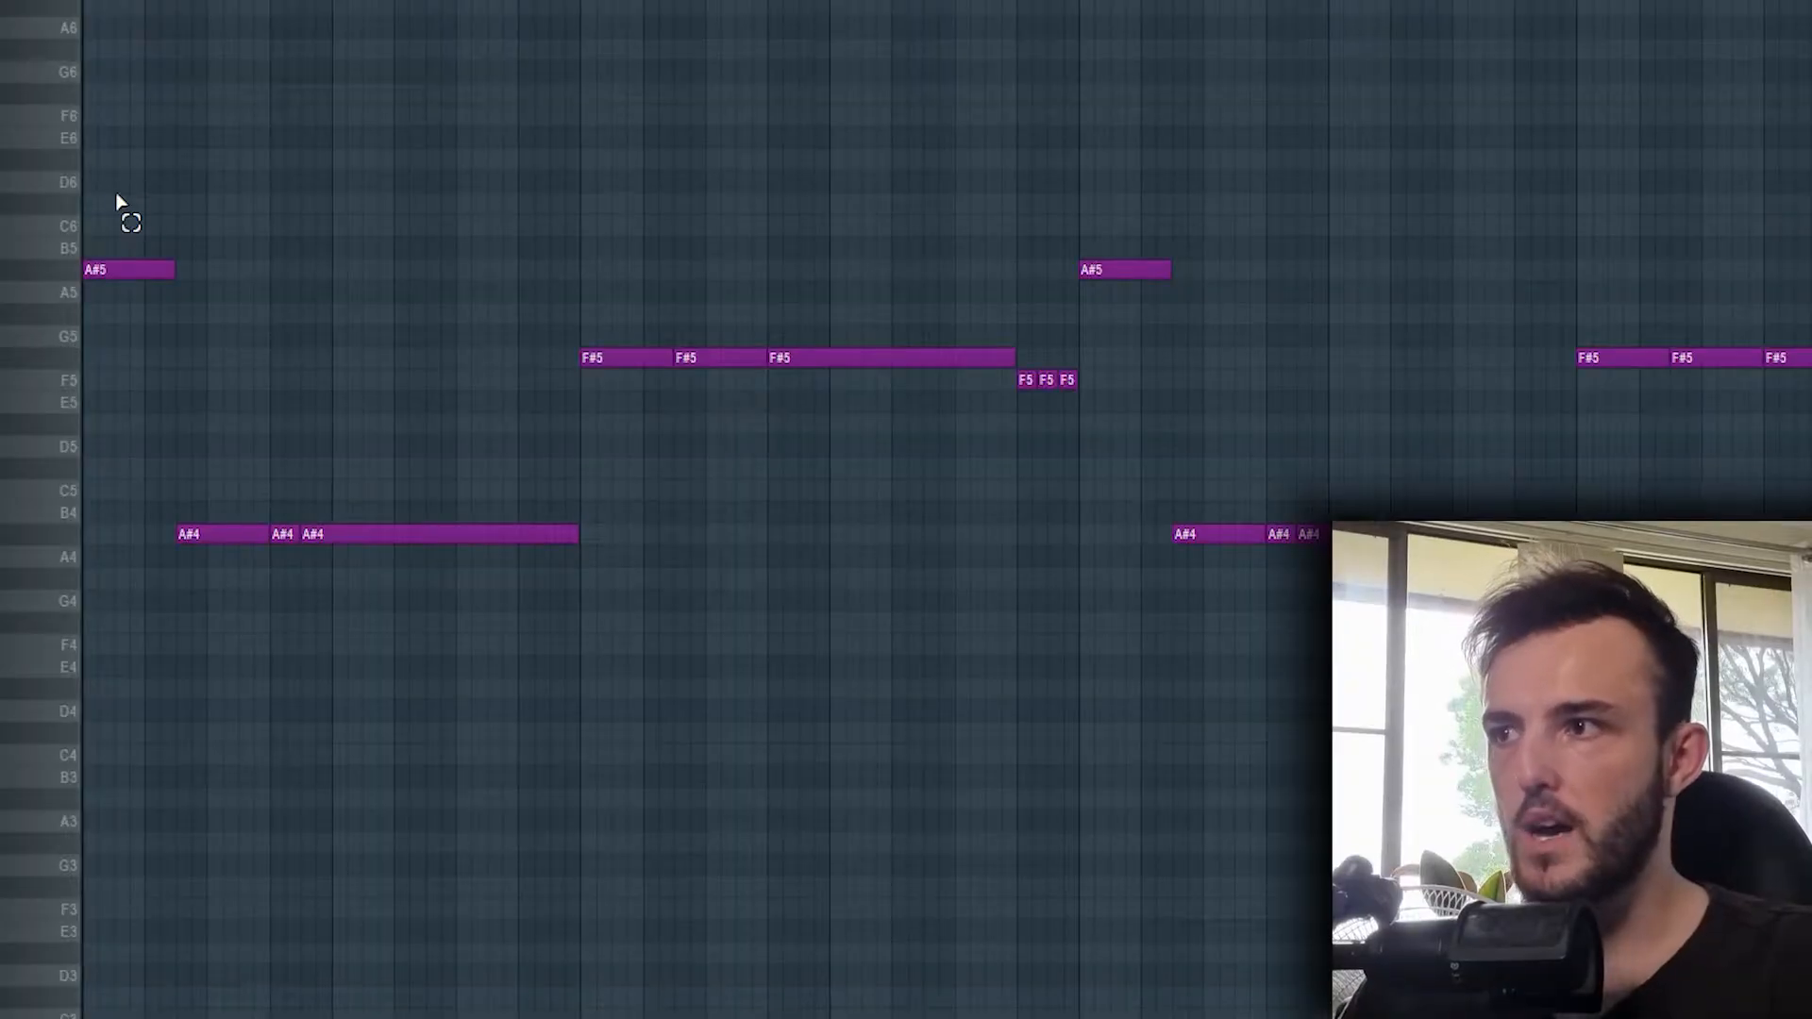
- Highlight the opening A# notes, the long F#5 notes and the three short F5 notes of the pattern in turn
drag(118, 202, 519, 788)
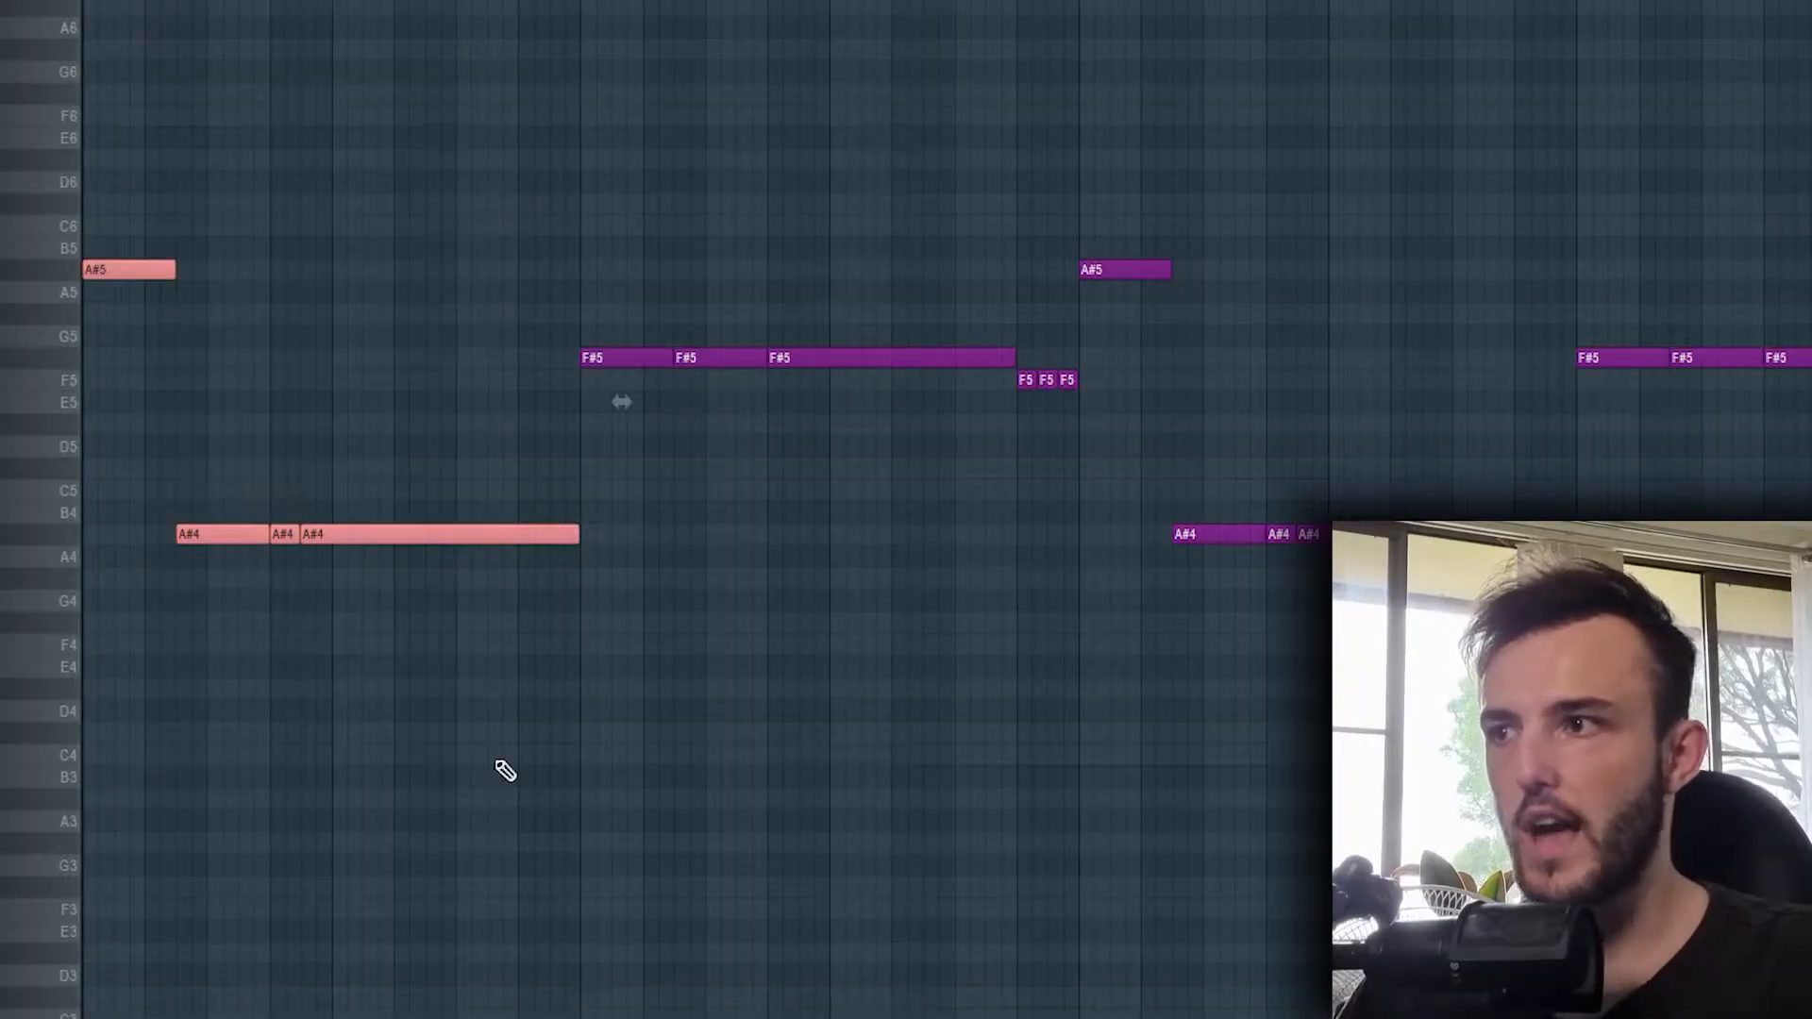
drag(609, 216, 1015, 651)
drag(567, 246, 1007, 515)
right_click(848, 669)
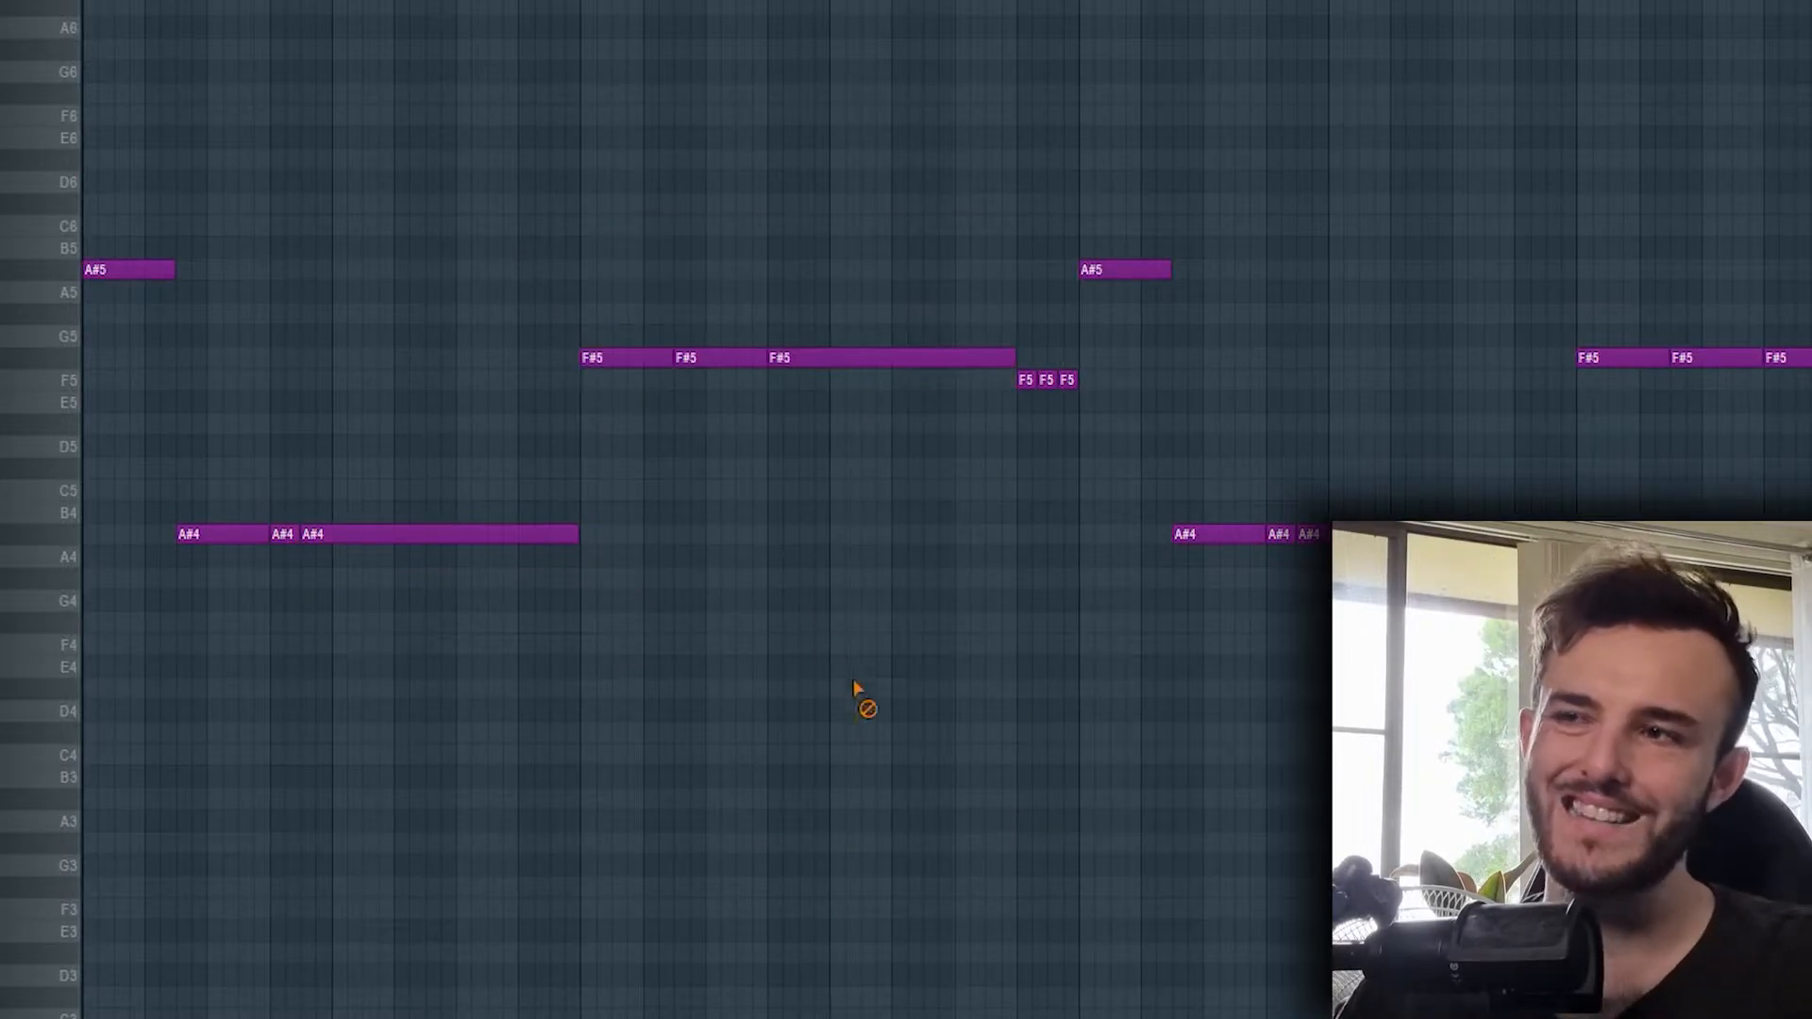
drag(583, 238, 774, 404)
key(ctrl+Down)
key(ctrl+Up)
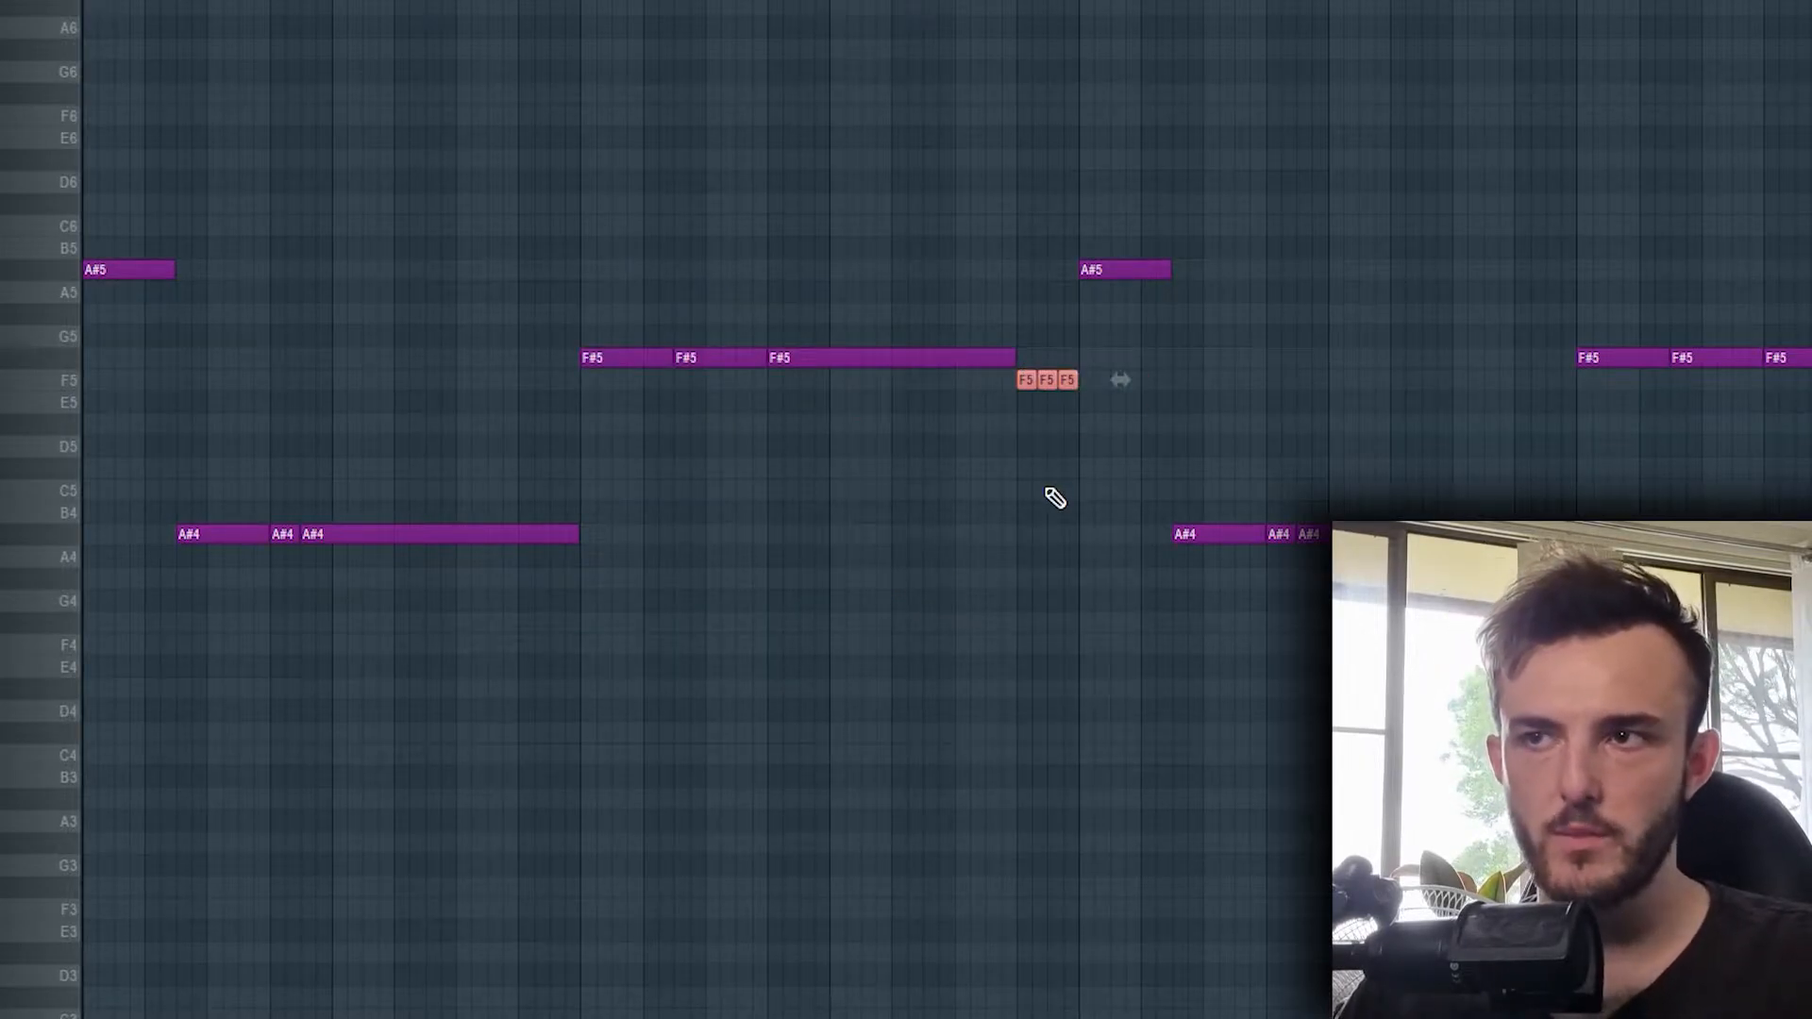
drag(1046, 489, 1029, 581)
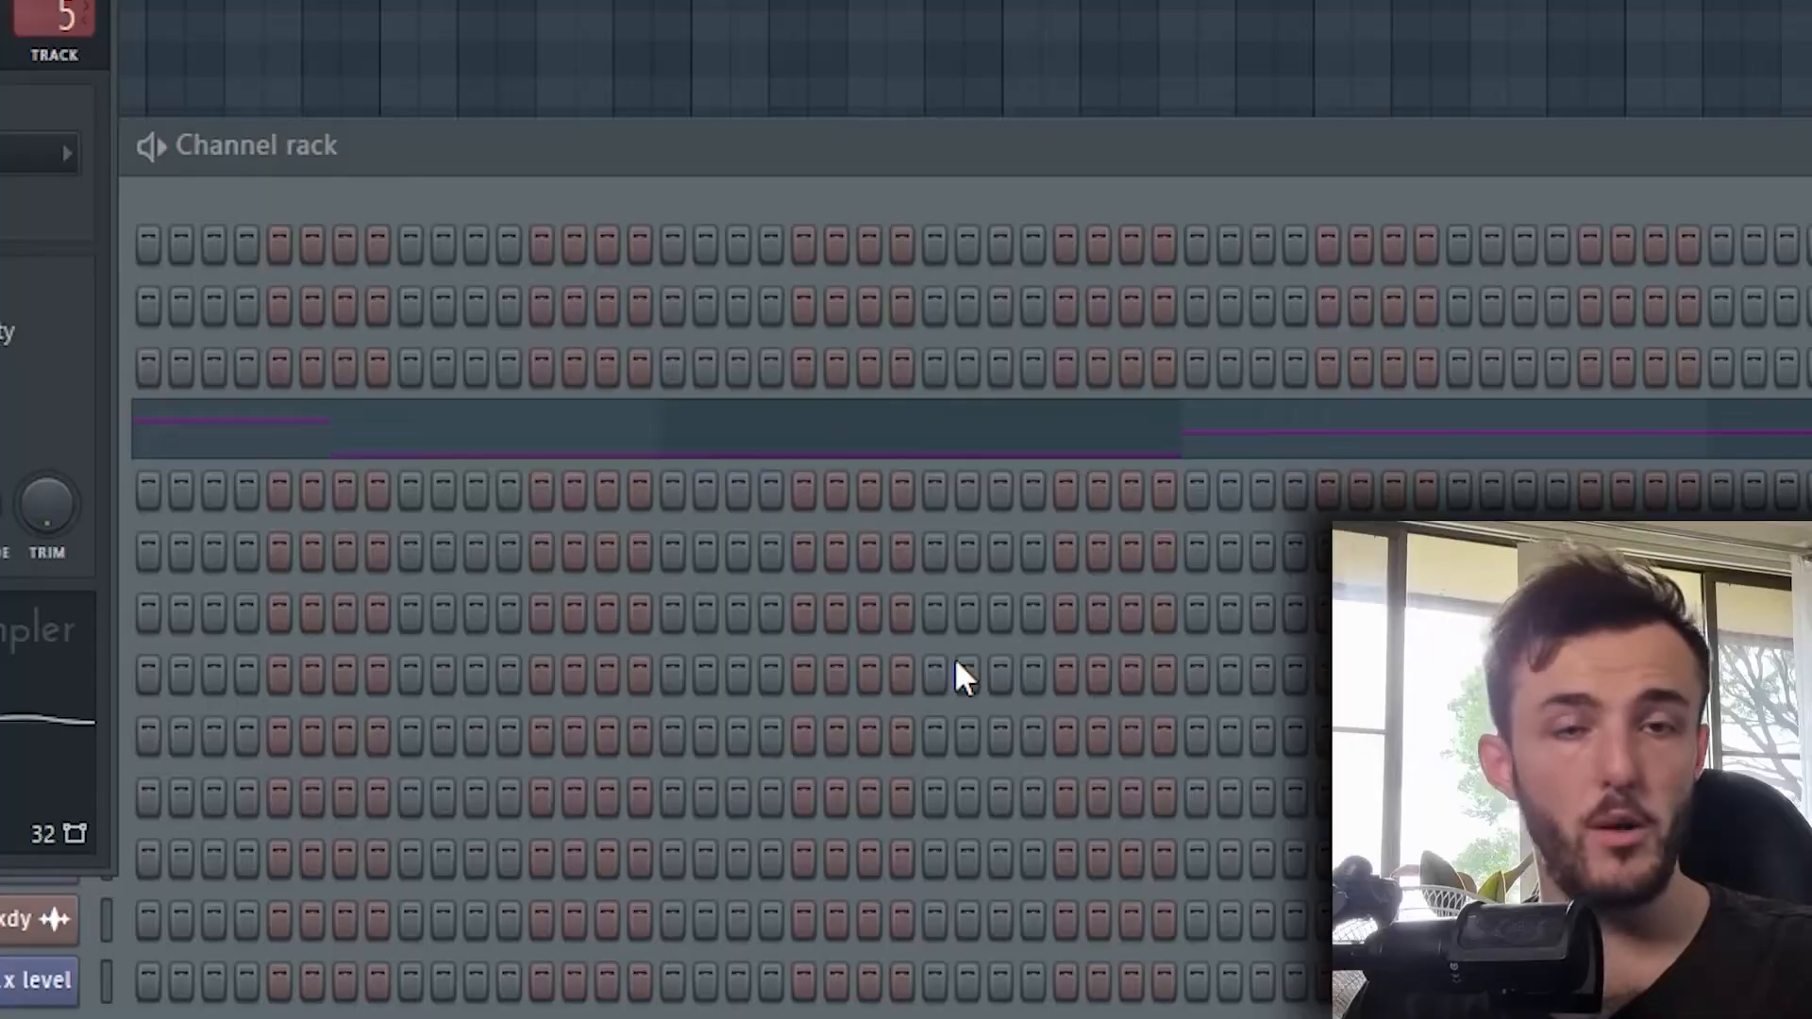
- Examine the pattern with two C5 hits in the piano roll and start playback
drag(0, 0, 594, 32)
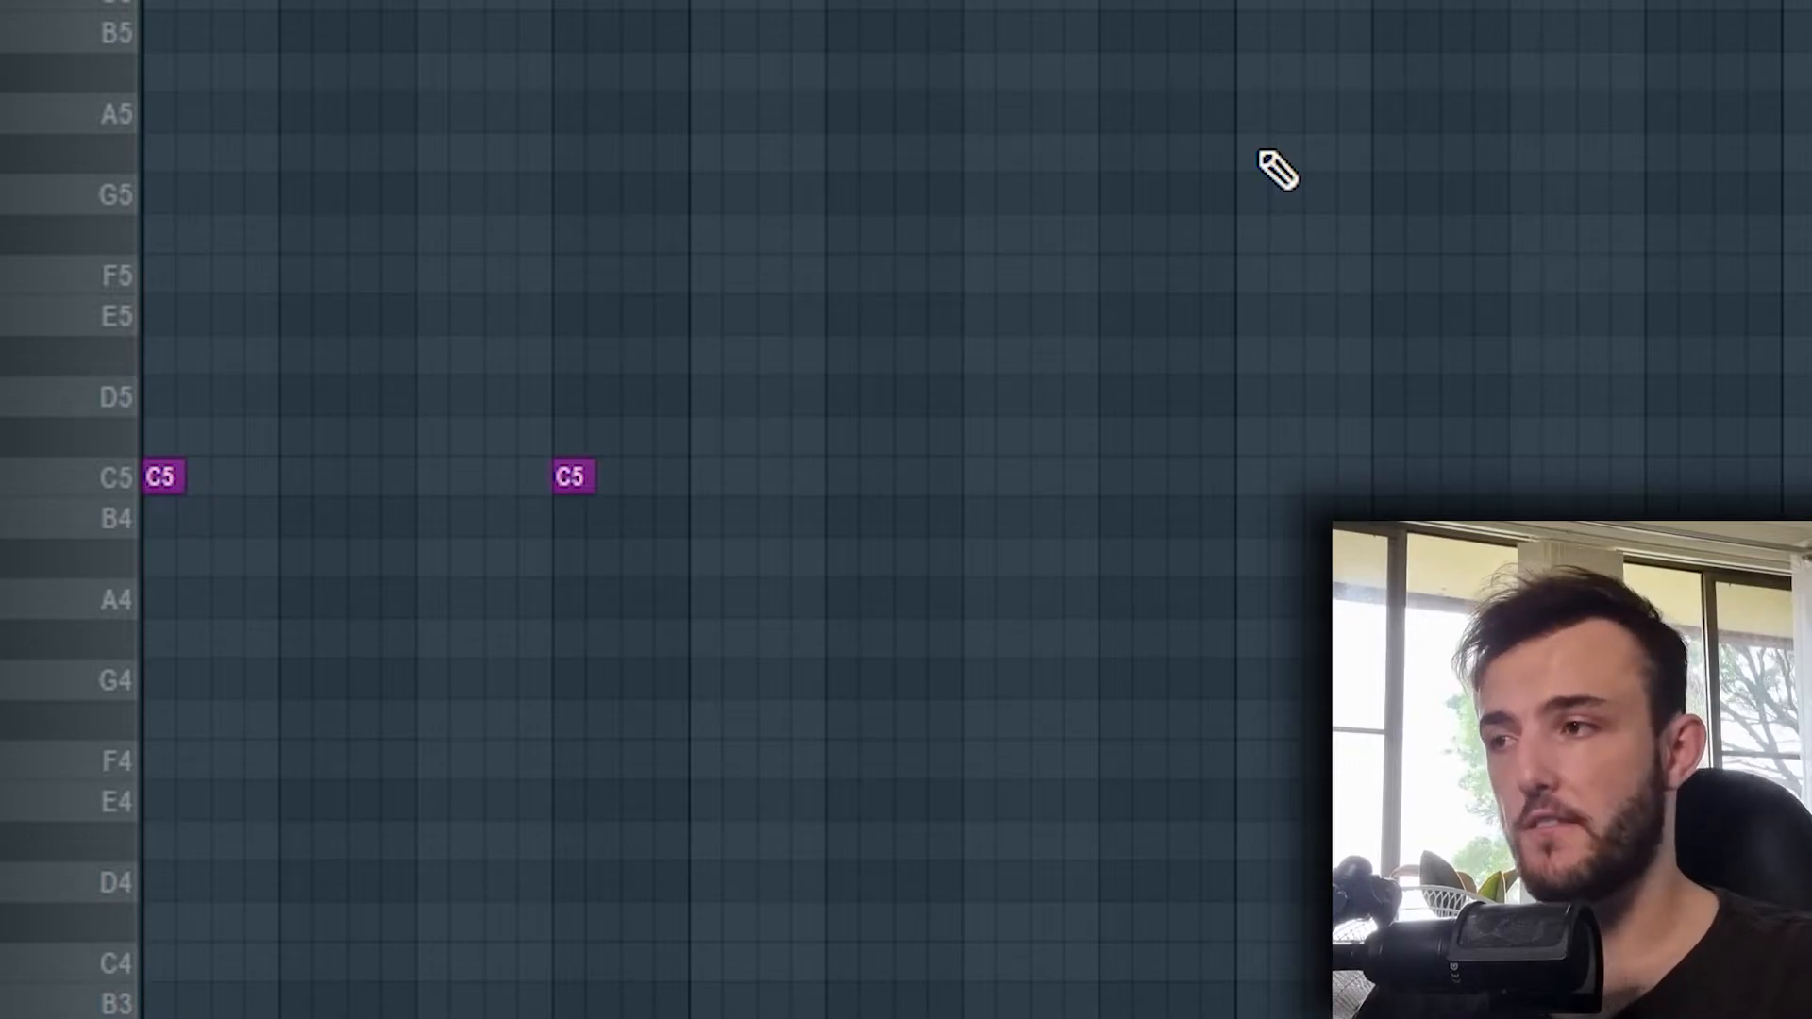
key(space)
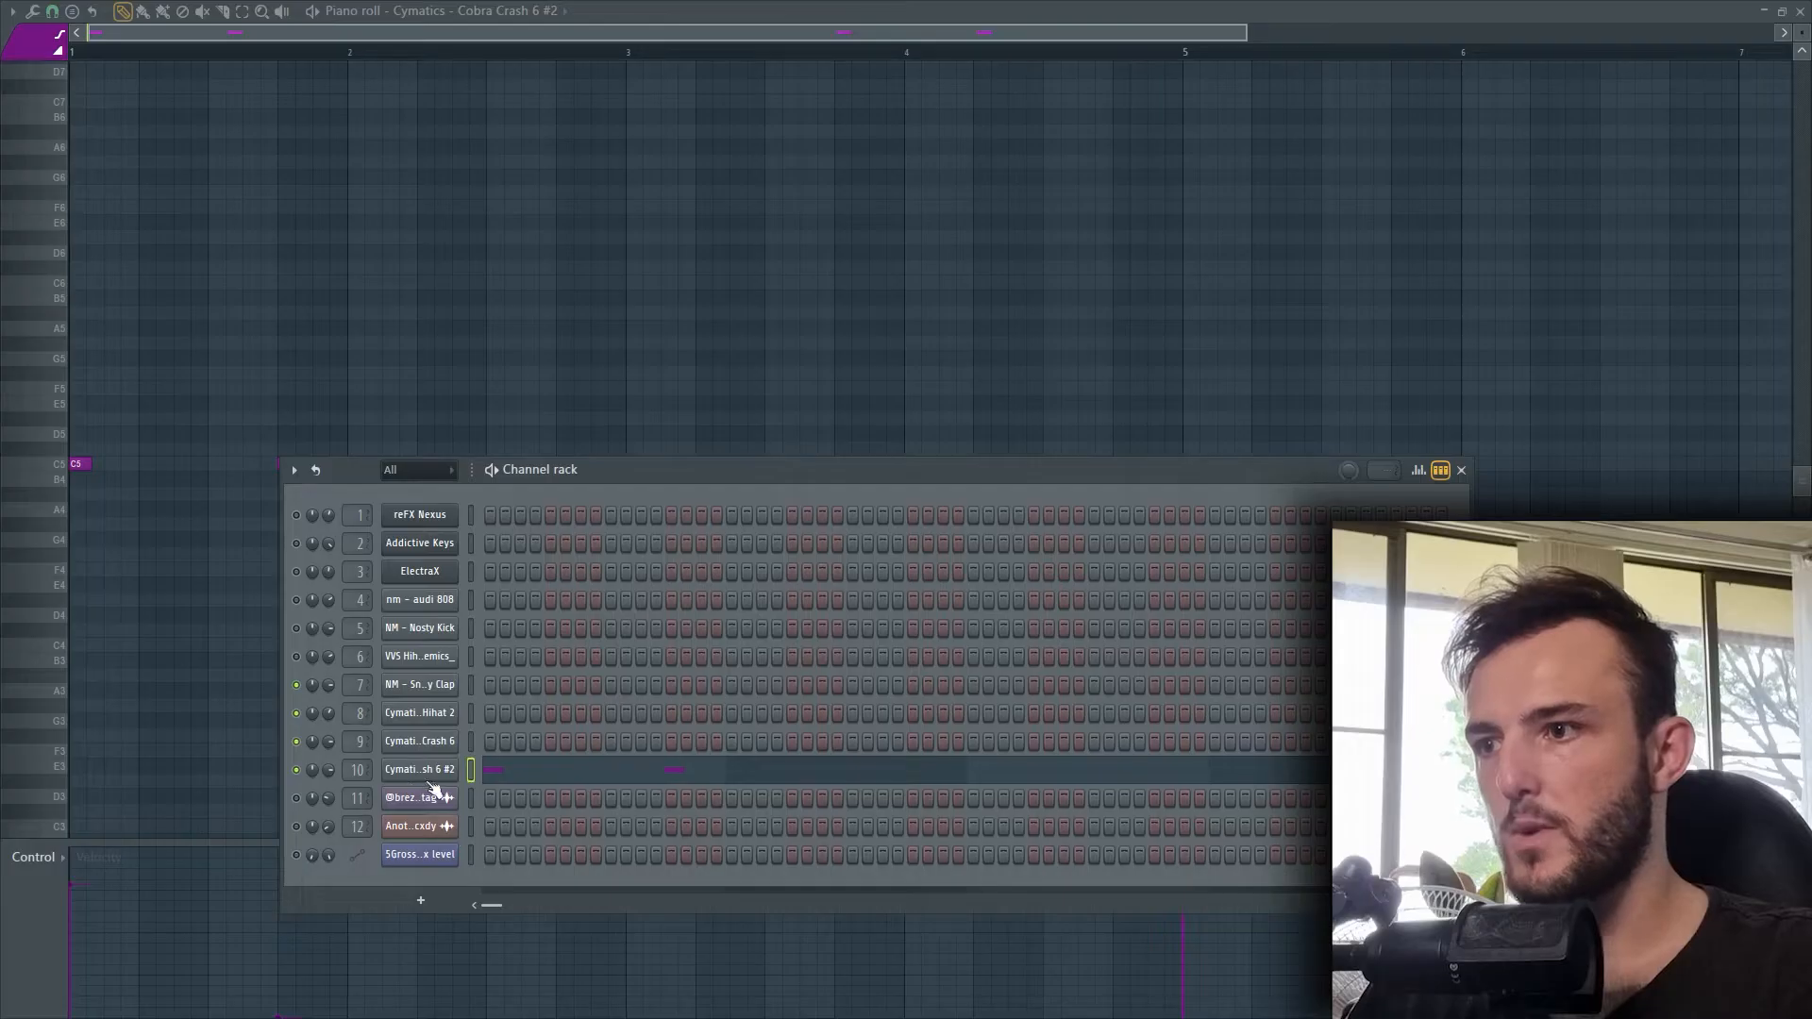
- Lower the decay, sustain and release of the volume envelope on the Cymatics - Cobra Crash 6 #2 channel
right_click(434, 770)
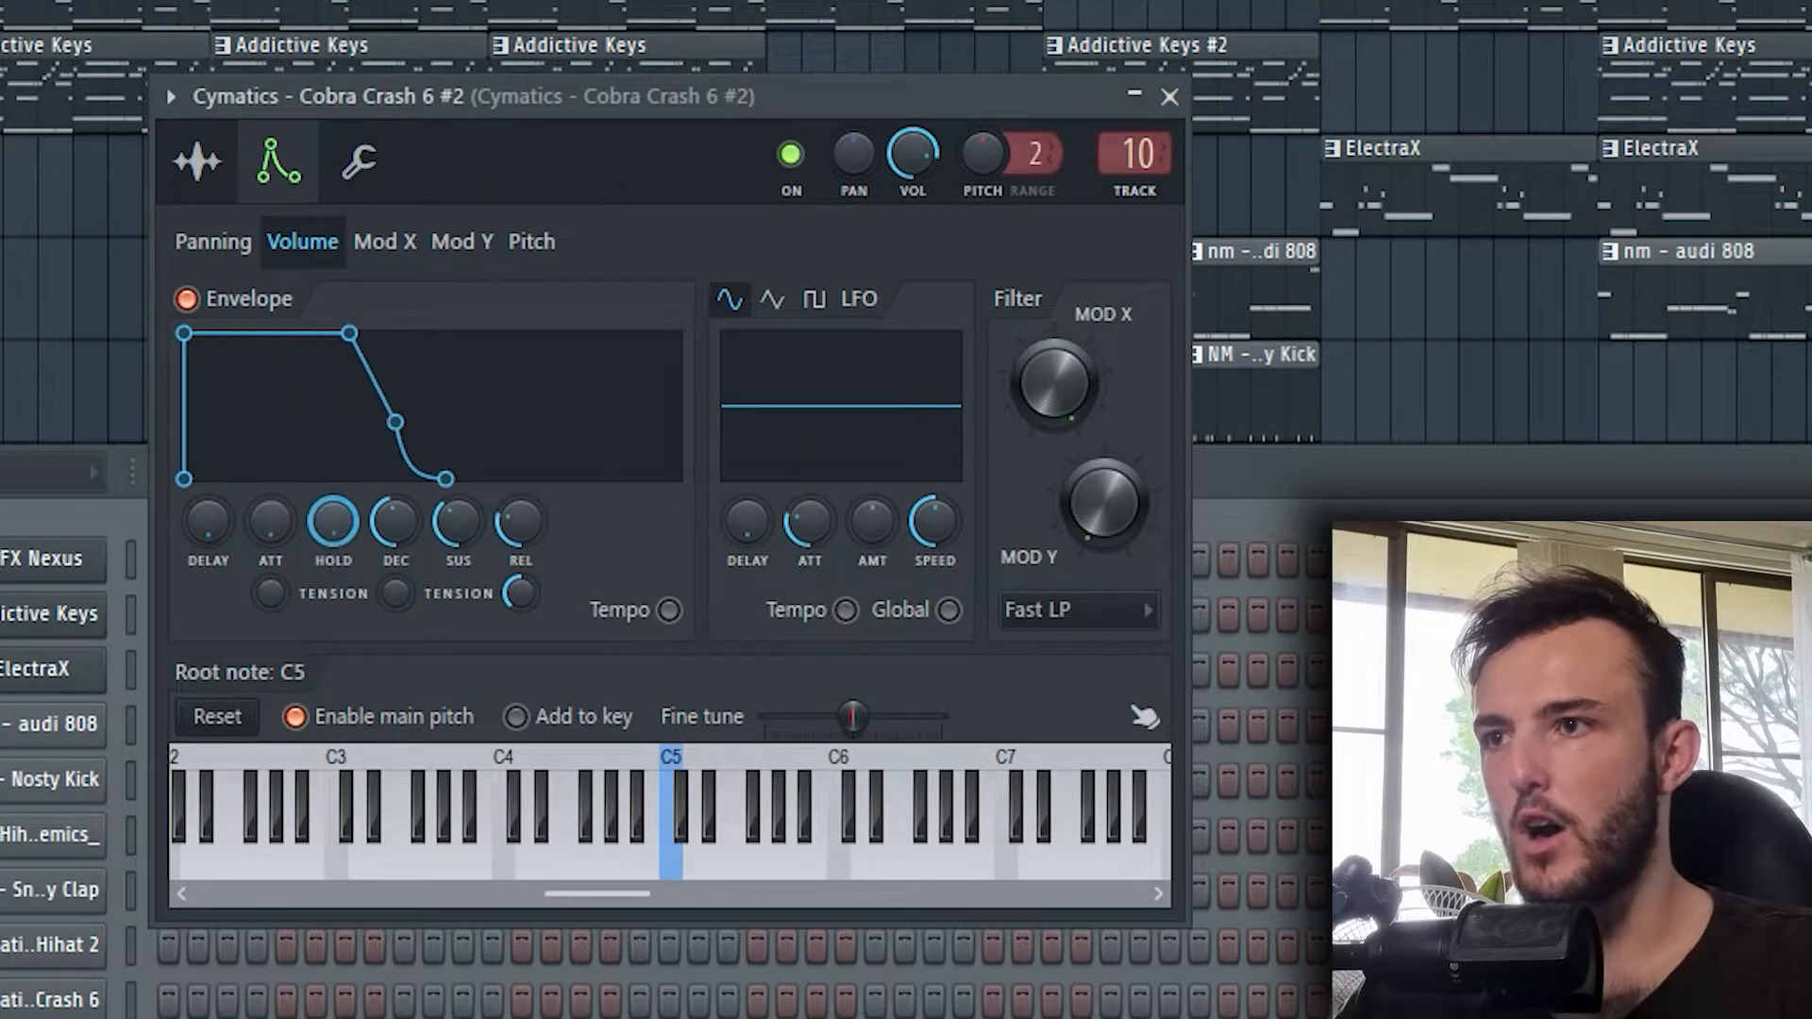
drag(402, 515, 402, 604)
drag(460, 519, 460, 604)
drag(520, 519, 519, 595)
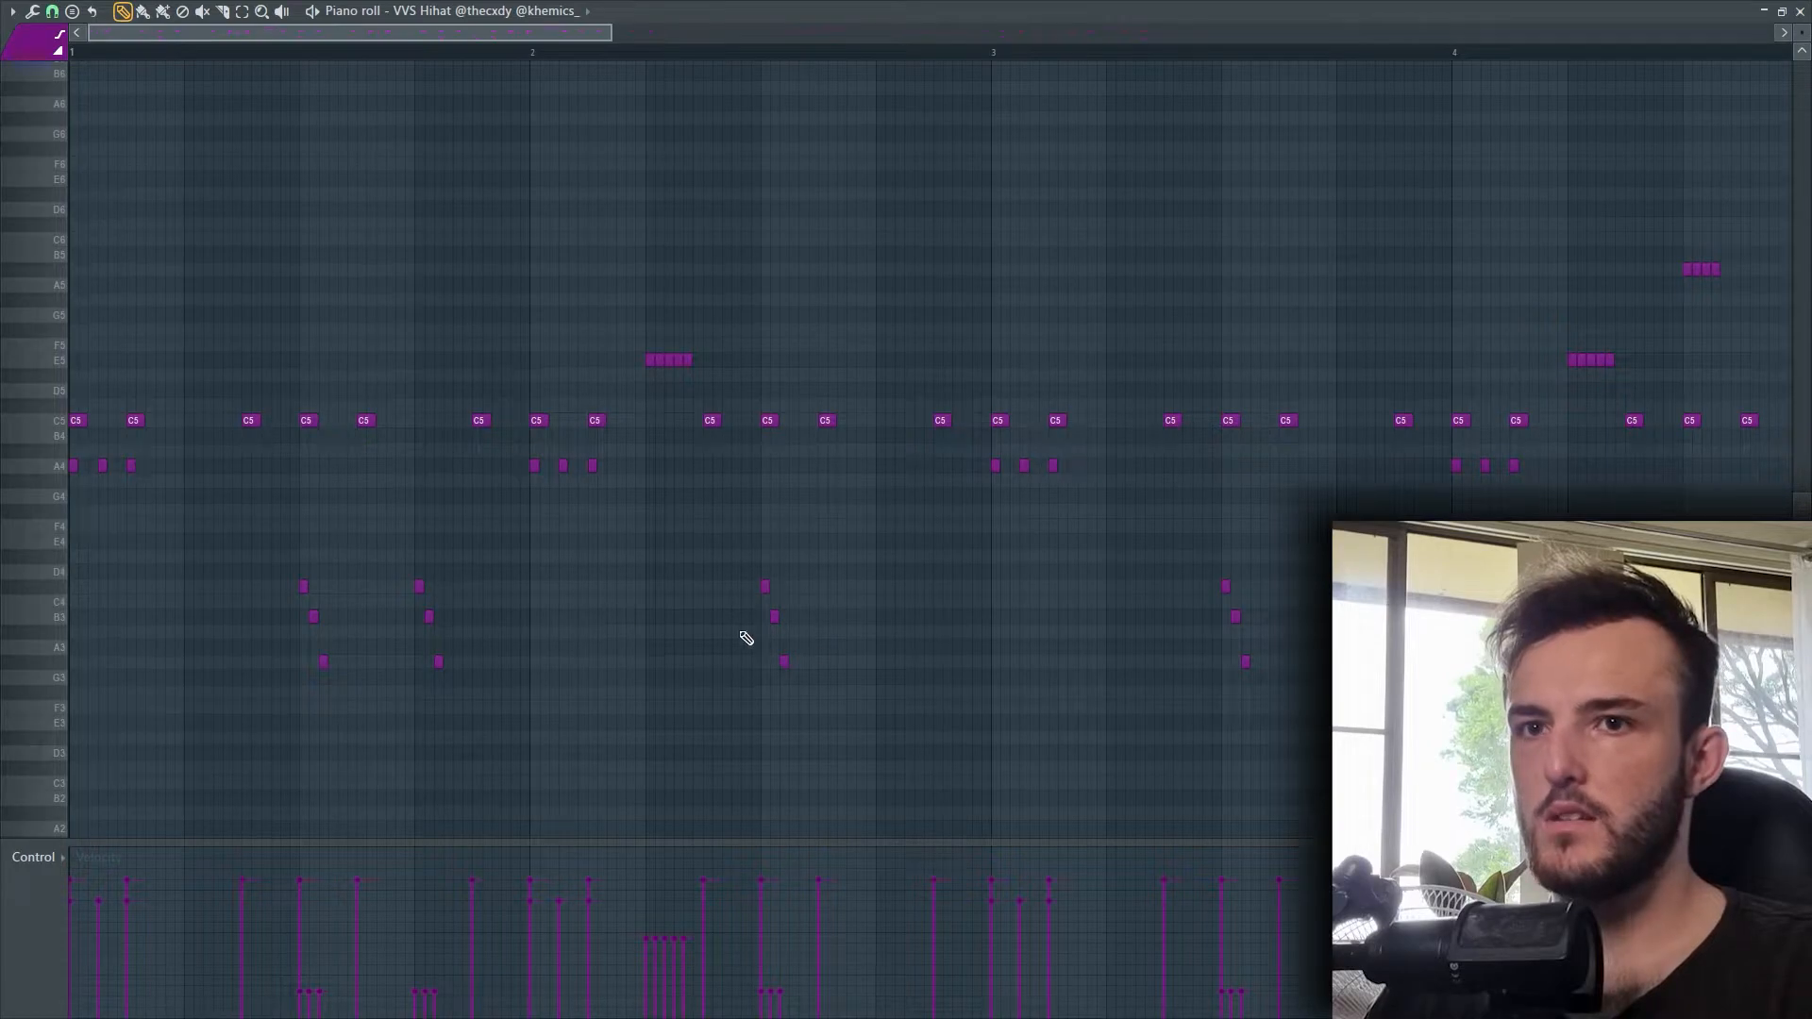
- Examine the VVS Hihat pattern's C5 hits and its lower-pitched rolls in the piano roll
drag(884, 711, 176, 560)
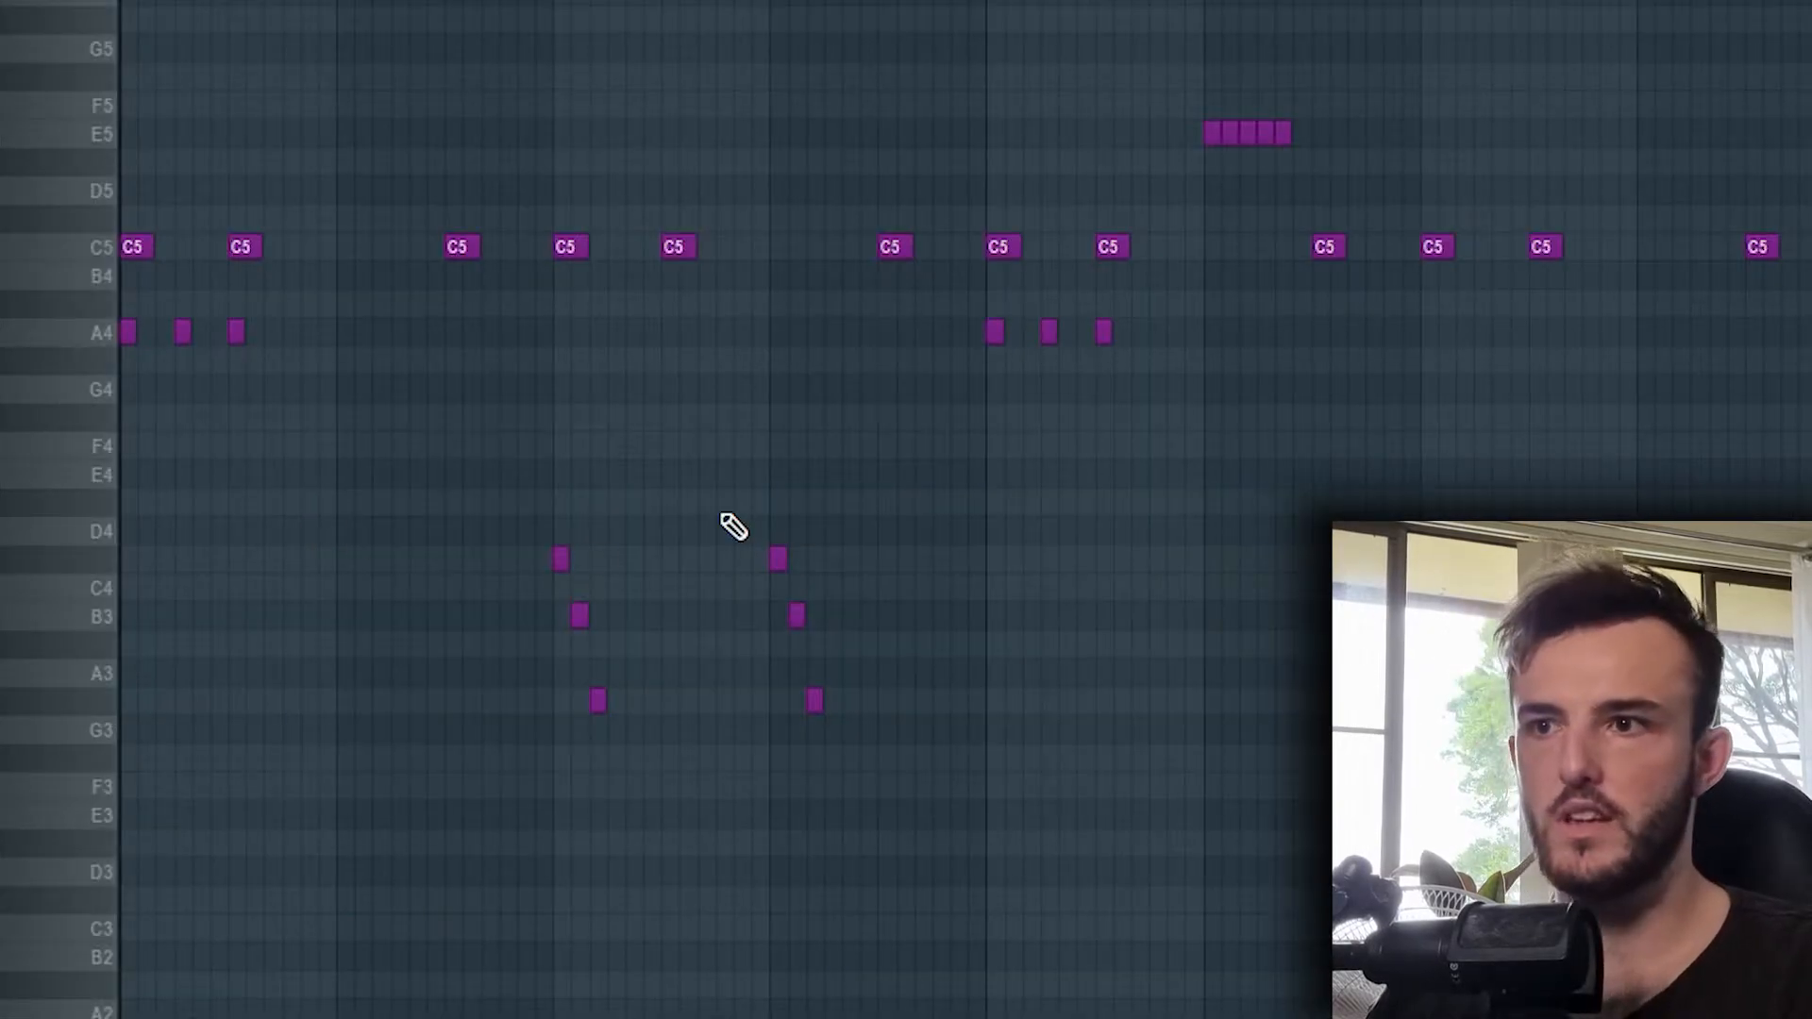
click(105, 13)
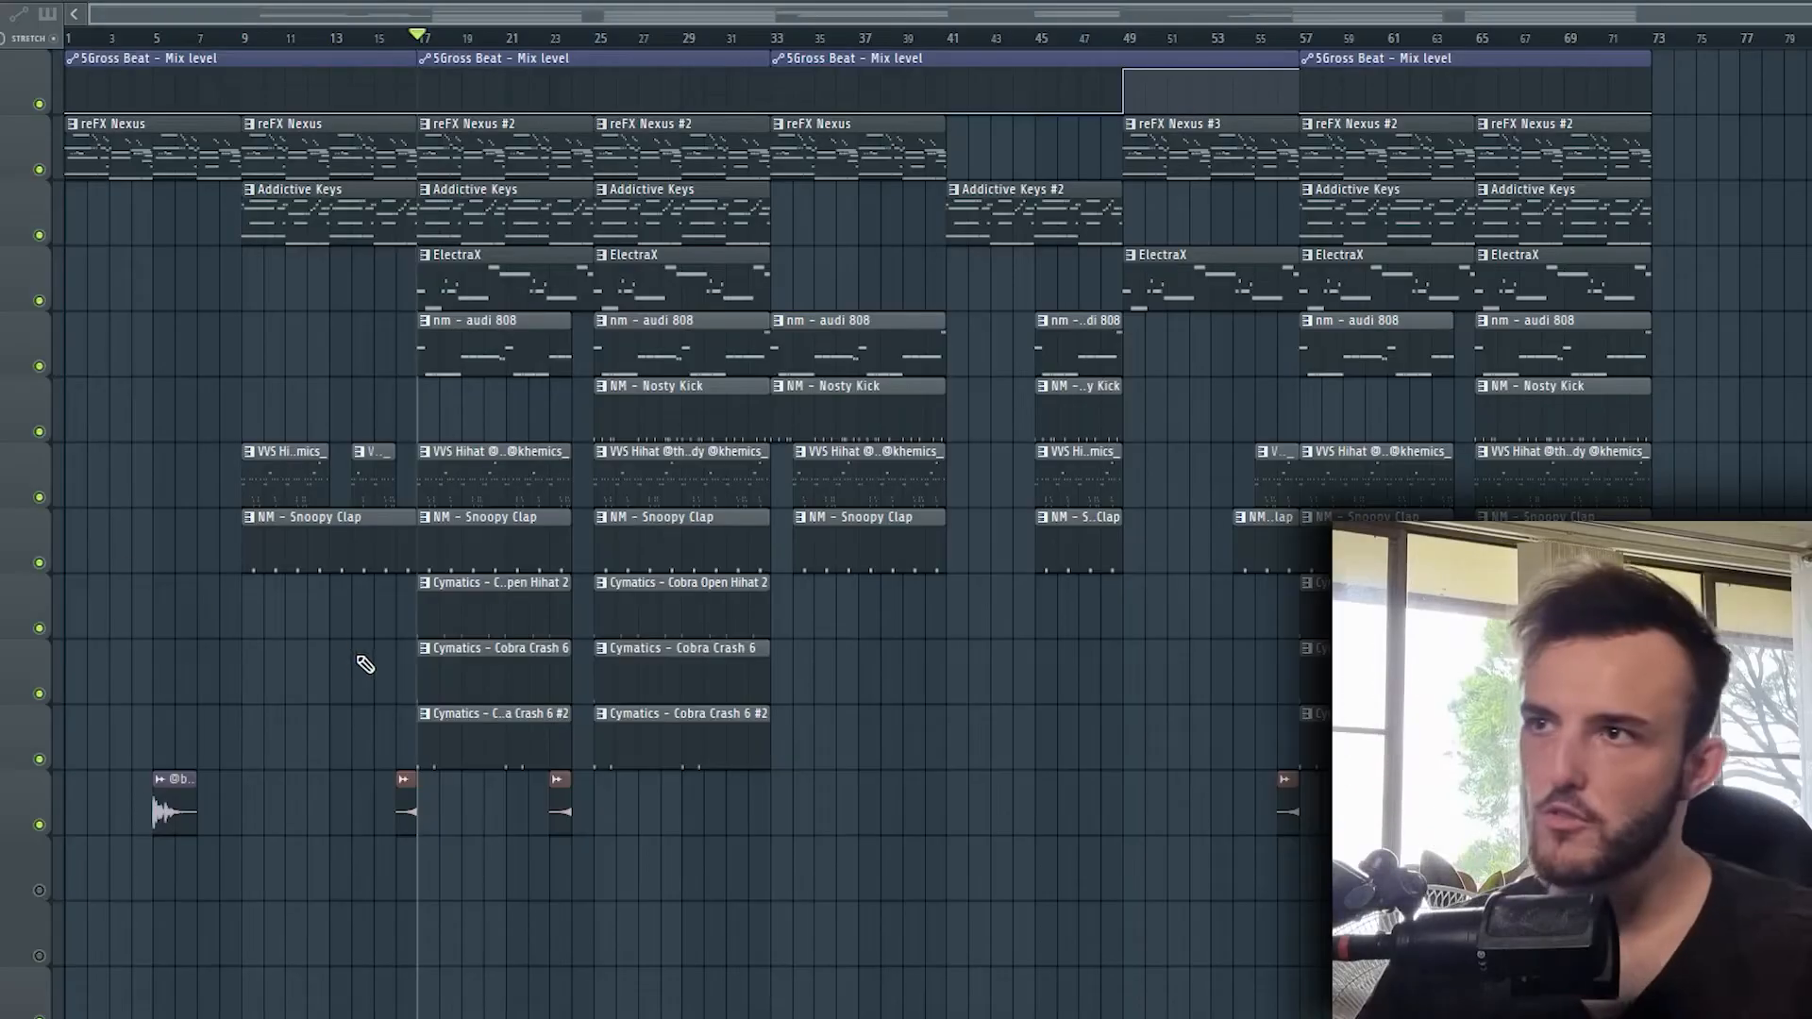
- Highlight the arrangement's sections in the playlist one after another, ending with the clips between bars 33 and 57
drag(348, 640, 93, 113)
drag(502, 899, 685, 114)
drag(845, 755, 973, 257)
drag(1227, 162, 1227, 165)
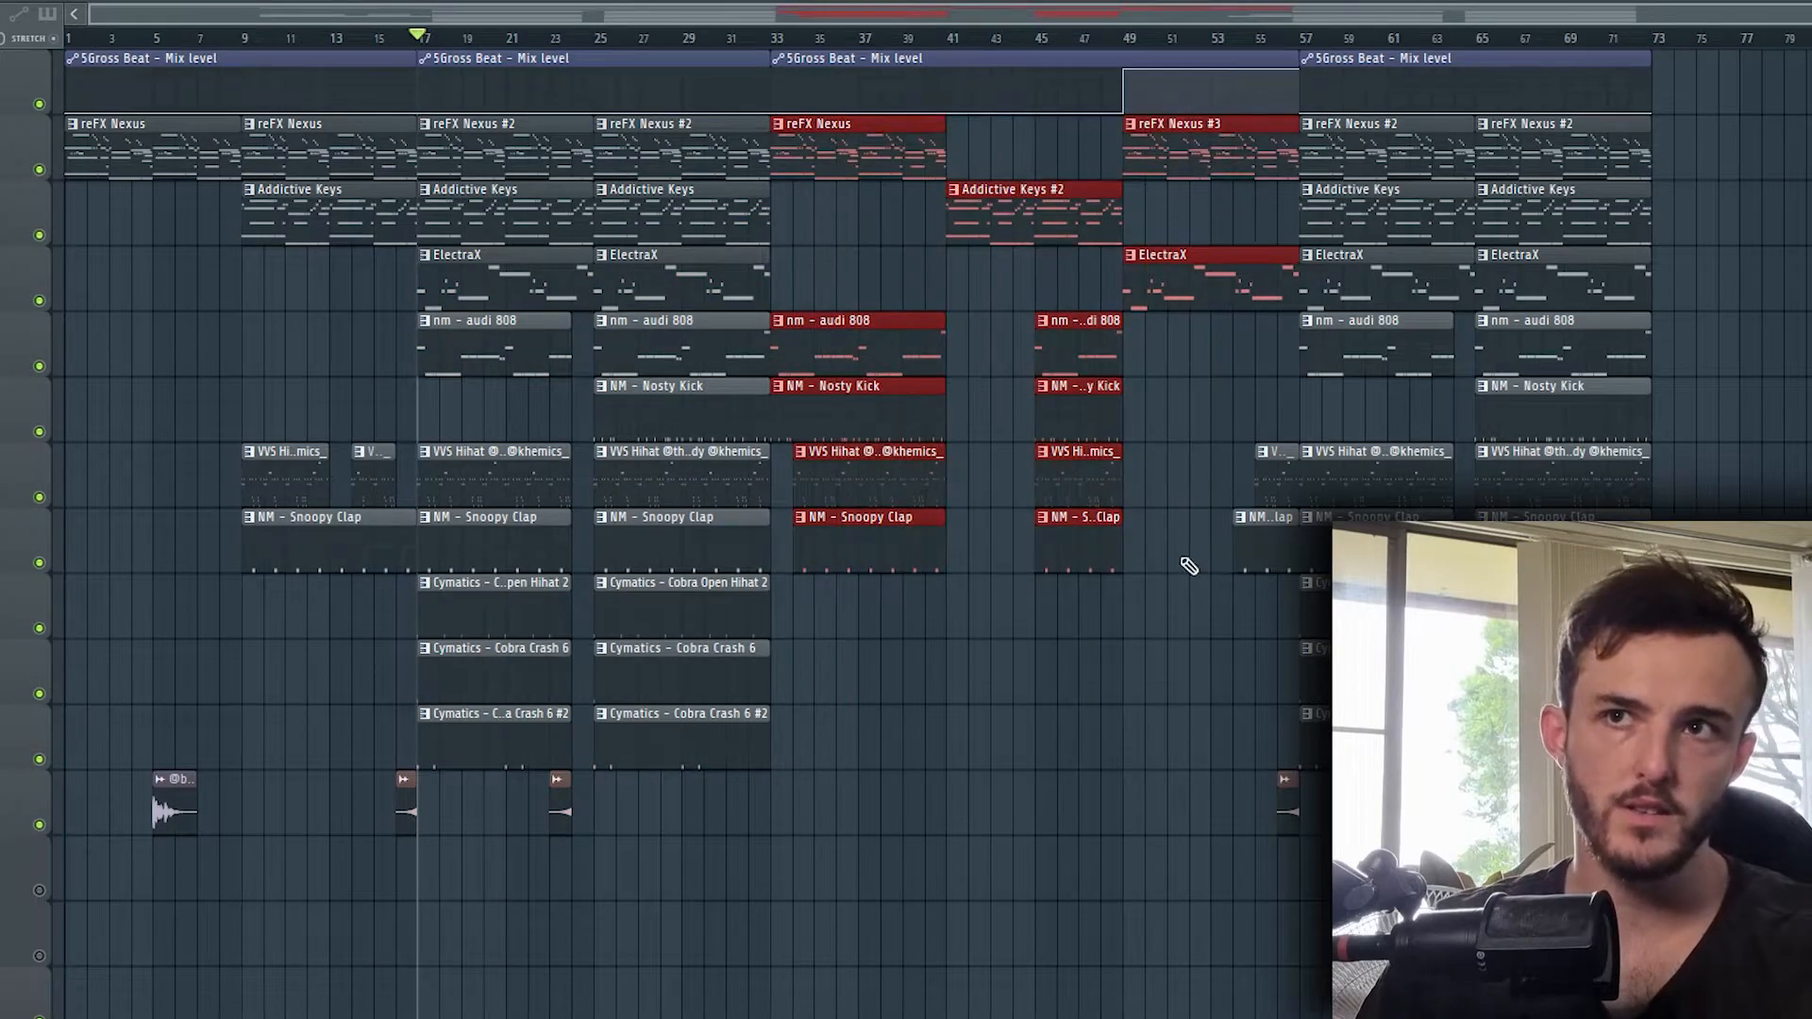